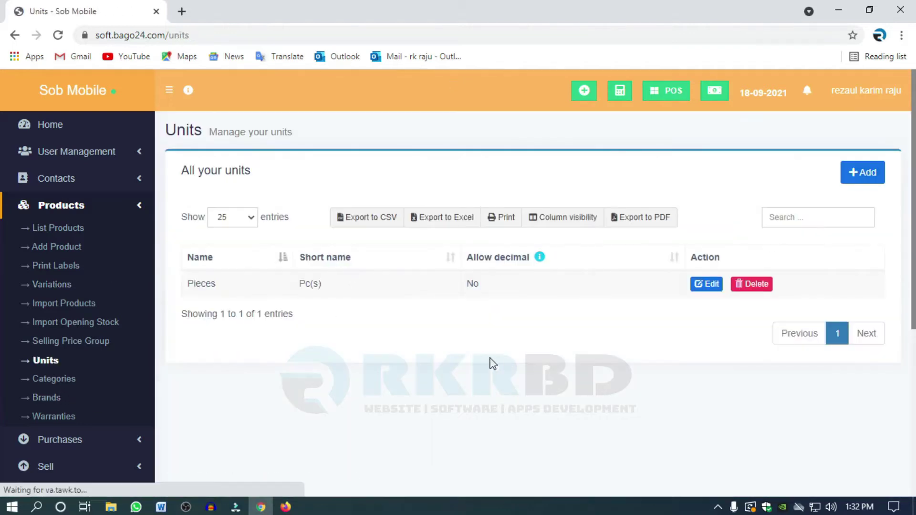
Step: Examine the existing Pieces entry in the units list, including its short name and decimal setting
drag(189, 284, 462, 298)
click(463, 299)
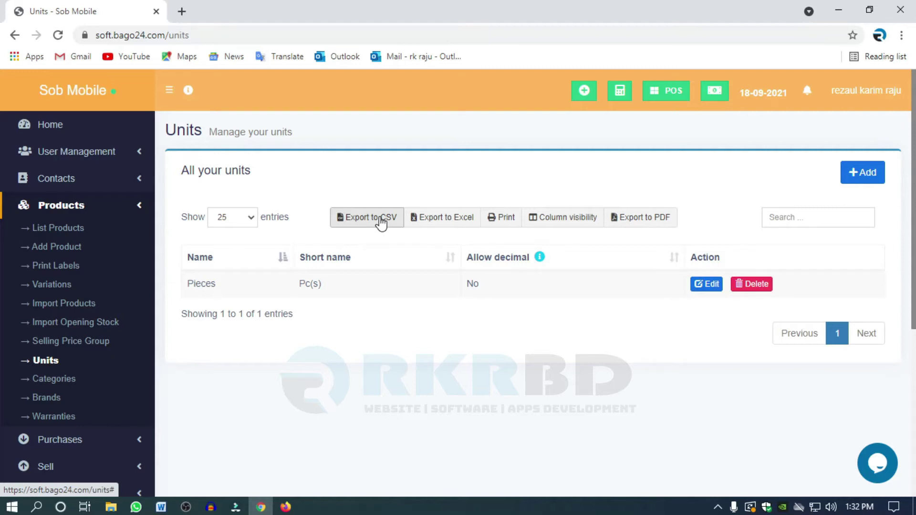
drag(188, 284, 564, 297)
click(564, 298)
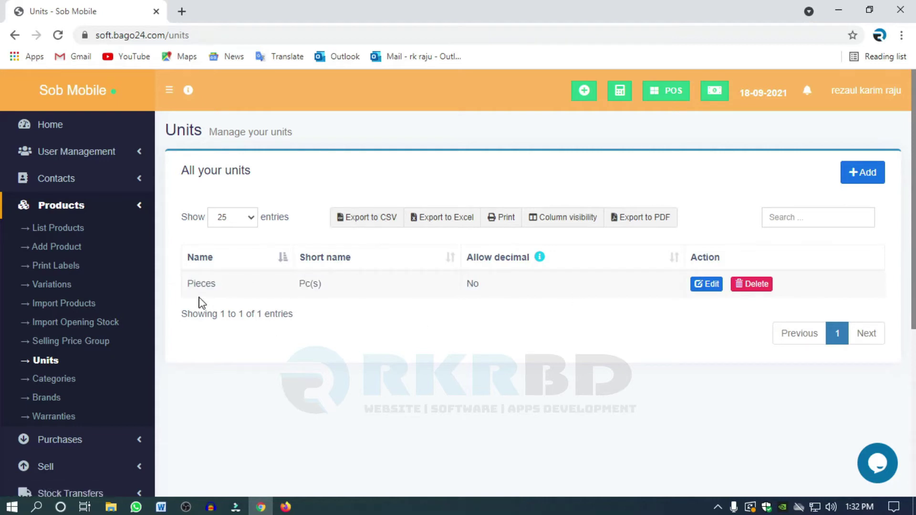
drag(187, 285, 563, 283)
click(579, 297)
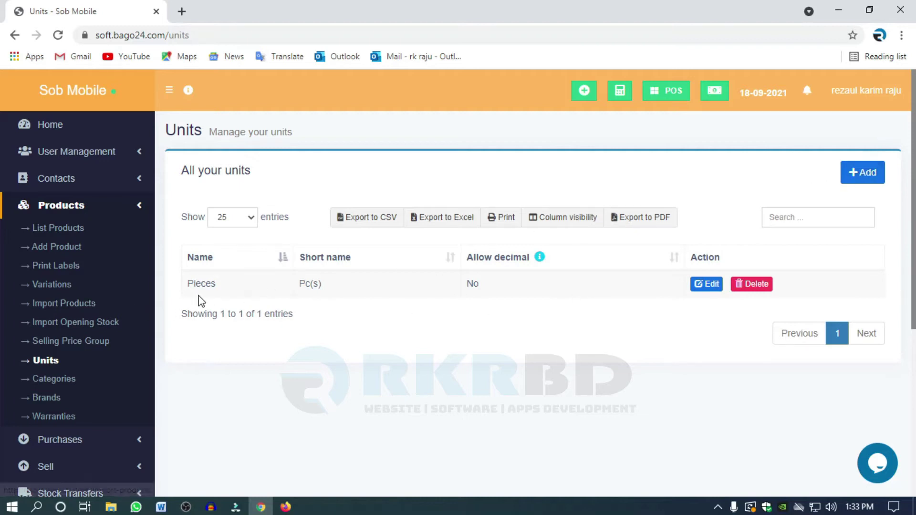
drag(188, 283, 502, 284)
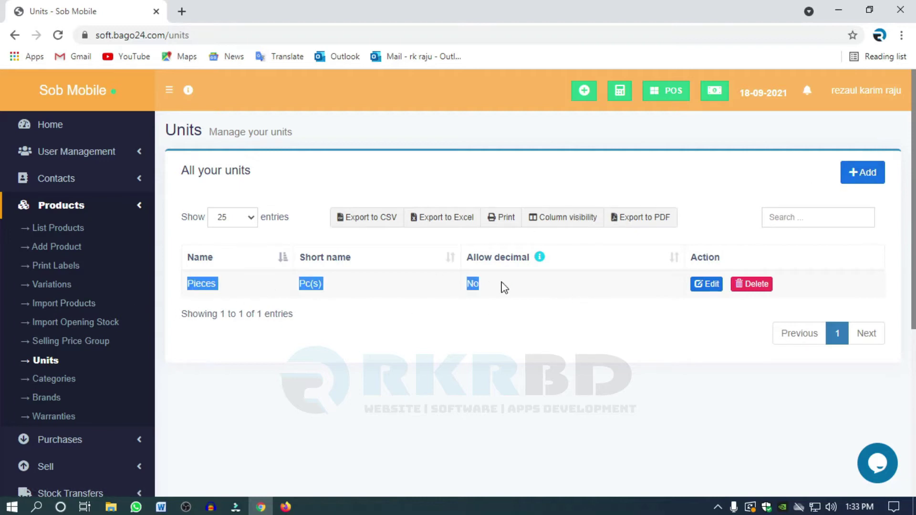
click(536, 290)
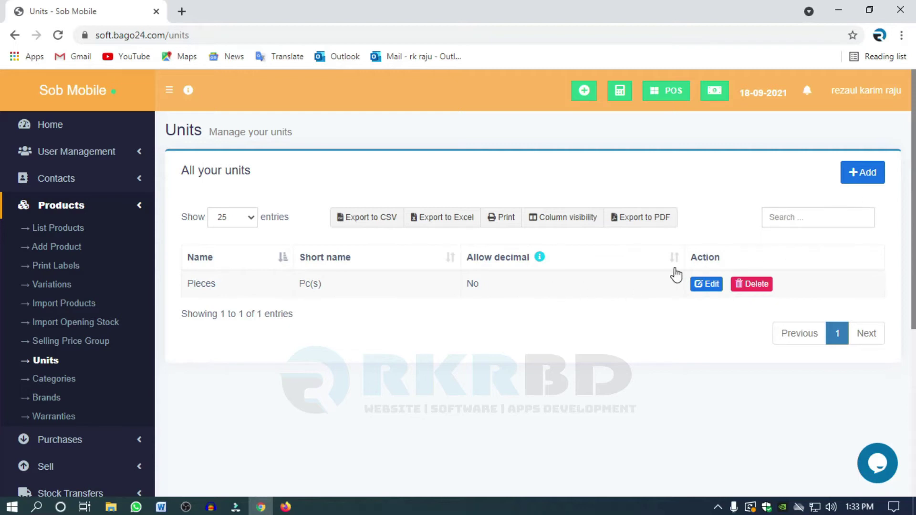
Step: Start a new unit, name it gram, and try to save it
click(867, 177)
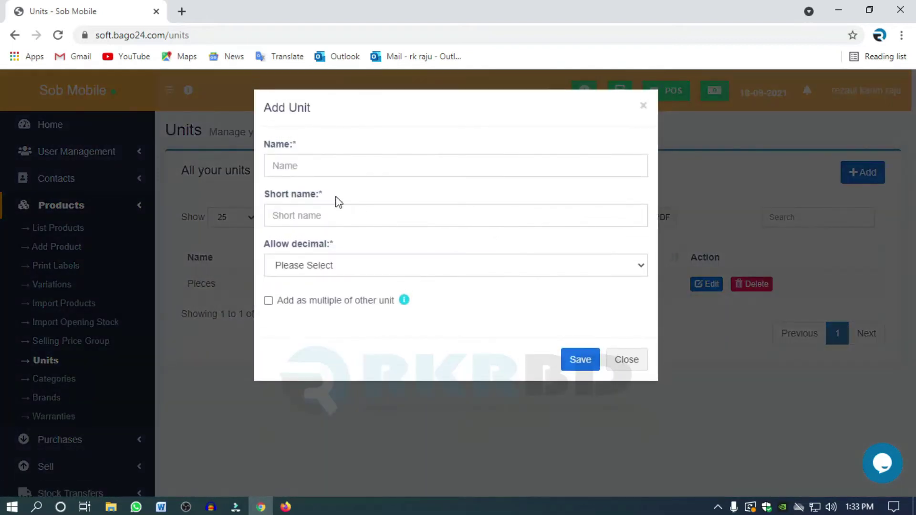
click(333, 171)
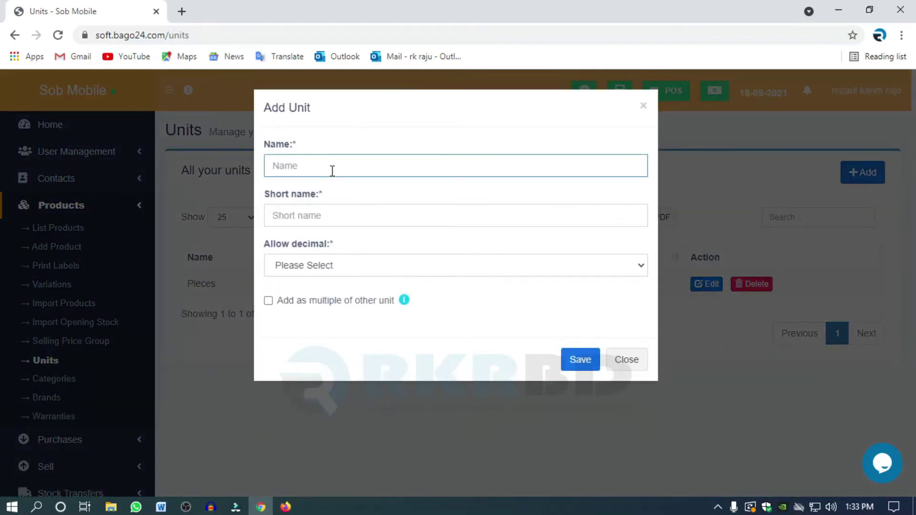
text(gram)
click(333, 267)
click(333, 267)
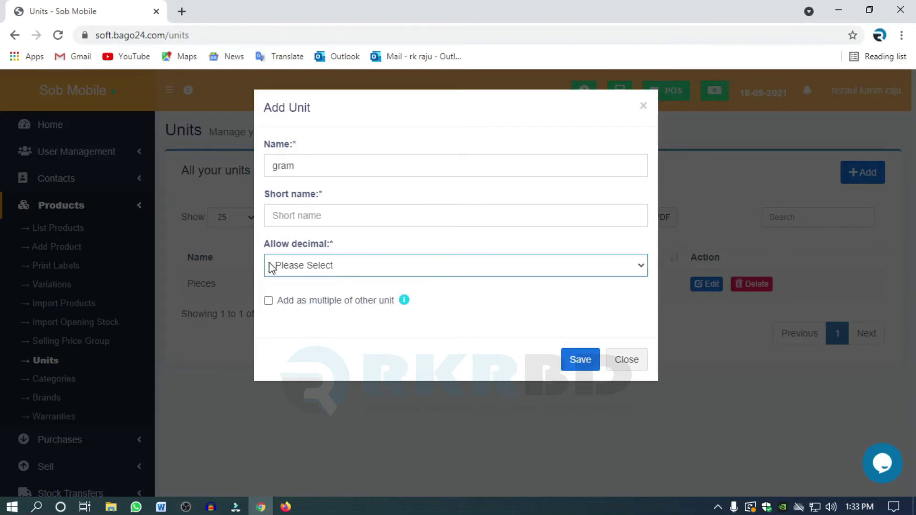
click(343, 268)
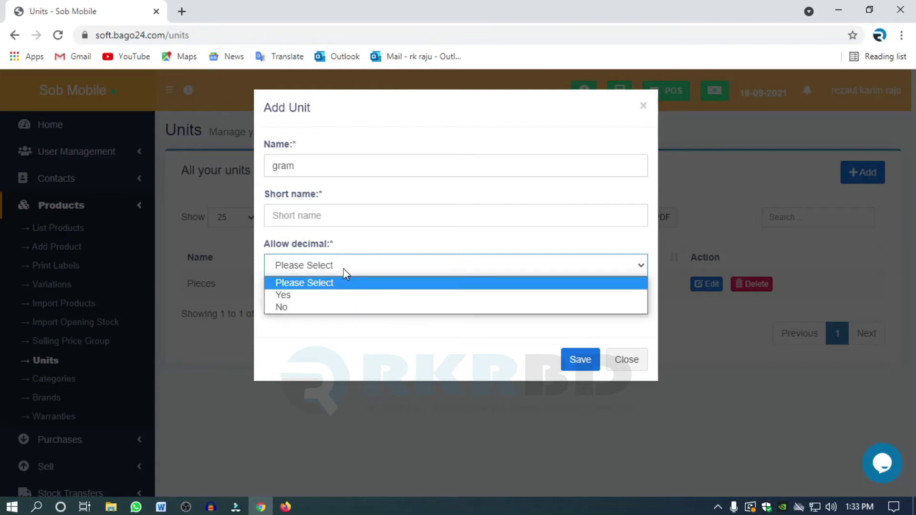
click(375, 351)
click(590, 366)
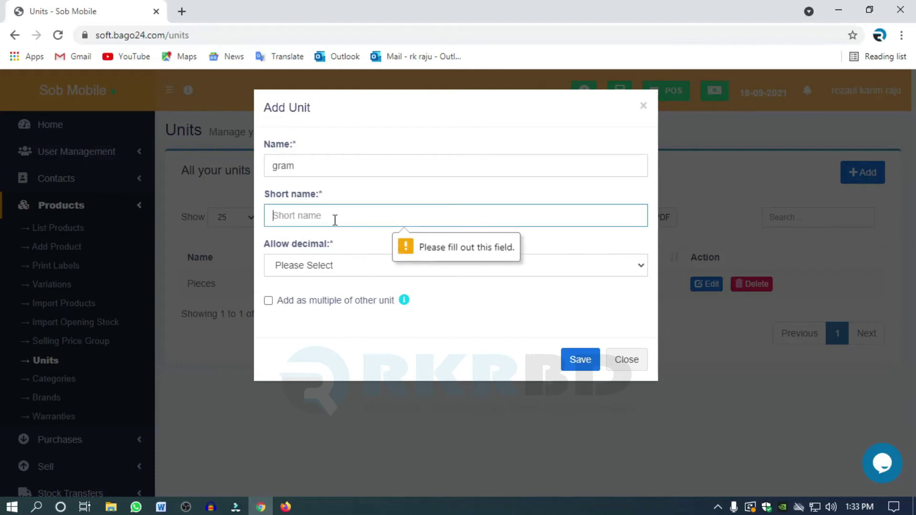
Step: Copy the unit name gram into the short name and try to save the unit
click(320, 162)
key(ctrl+a)
key(ctrl+c)
click(273, 216)
key(ctrl+v)
click(583, 361)
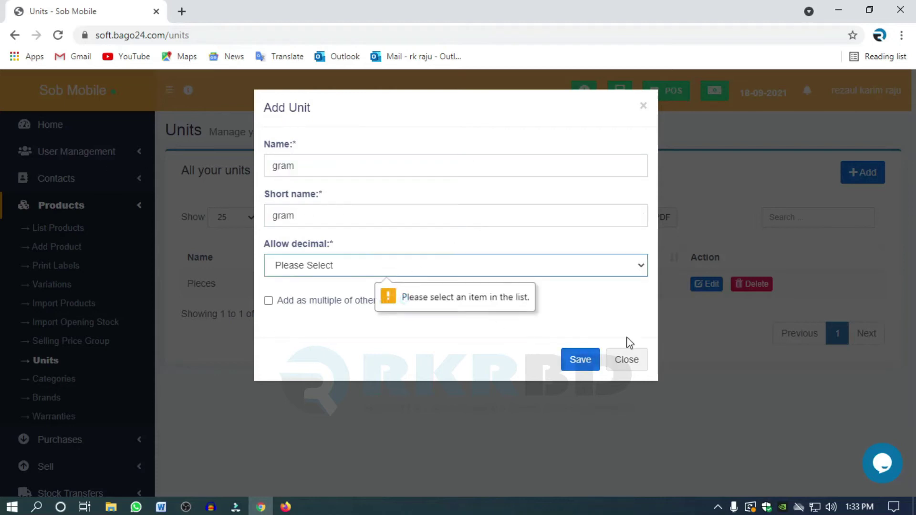
Step: Set Allow decimal to No for the gram unit and save it
click(335, 268)
click(305, 306)
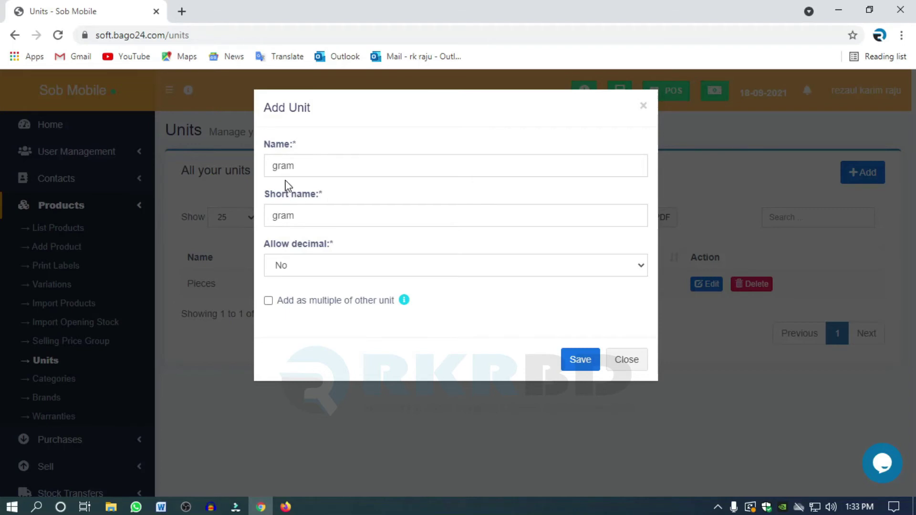
double_click(287, 217)
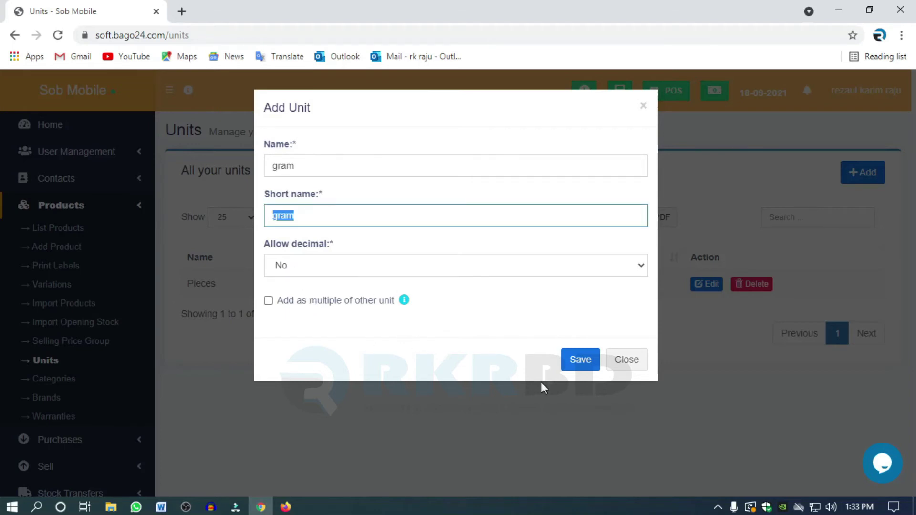
click(587, 363)
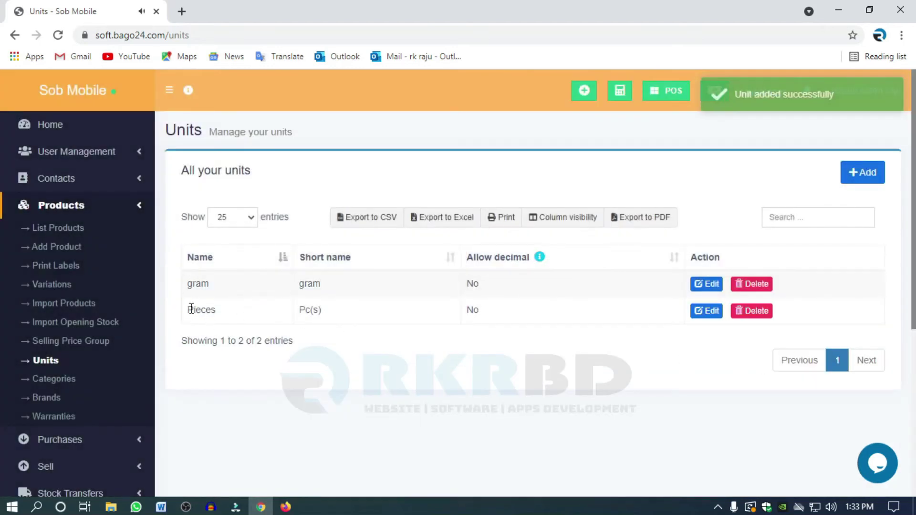
drag(192, 309, 245, 313)
click(877, 170)
click(315, 165)
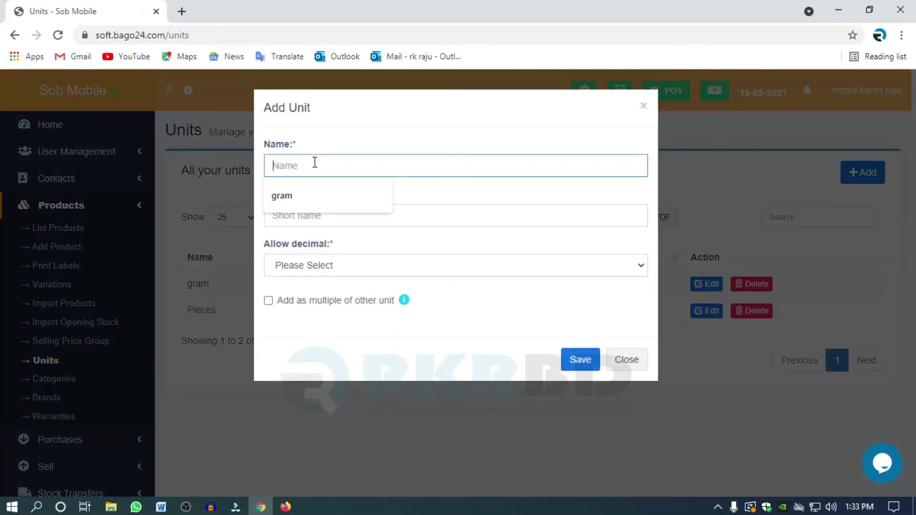
text(KG)
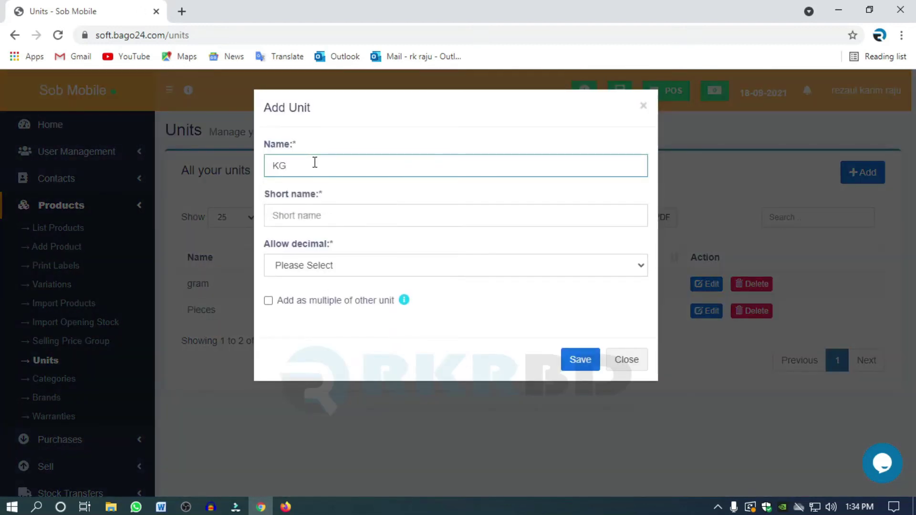
key(Escape)
Step: Add and save a unit named KG with short name KG and Allow decimal set to No
click(860, 173)
click(280, 158)
text(KG)
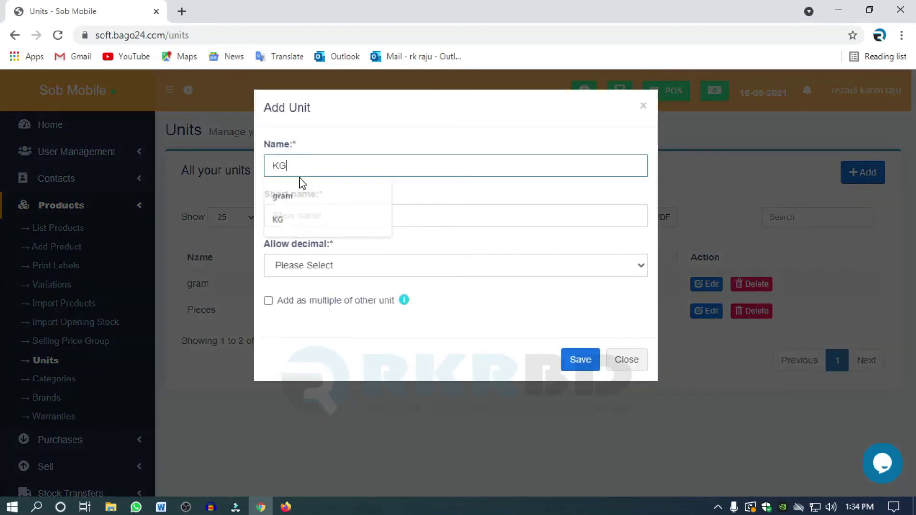
click(325, 211)
text(KG)
click(362, 266)
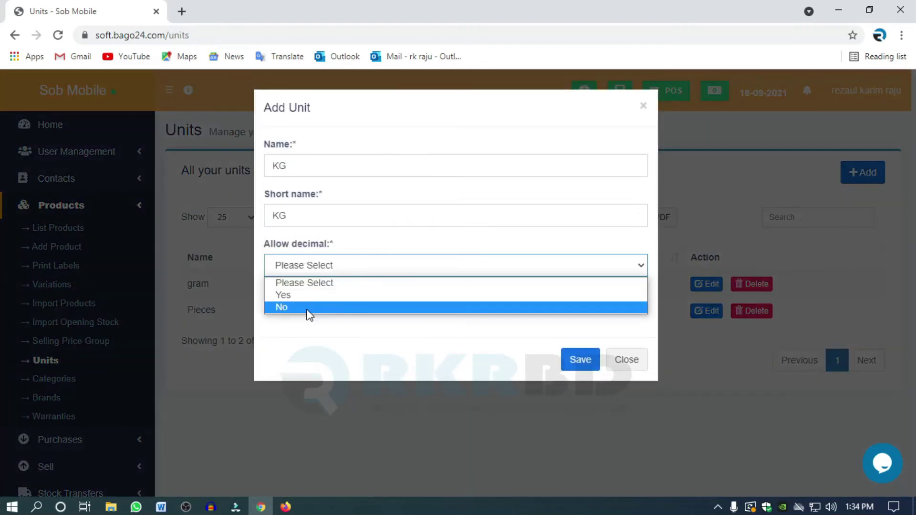
click(306, 308)
click(579, 362)
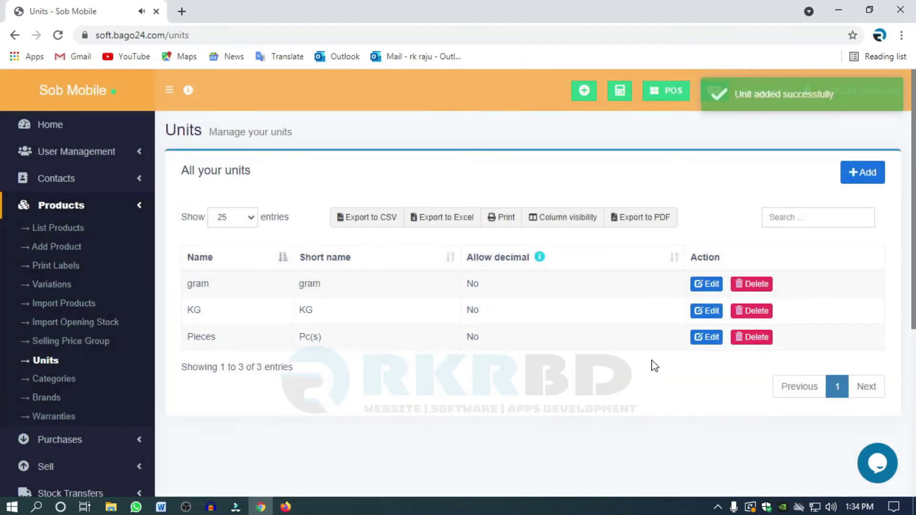
click(872, 173)
click(304, 165)
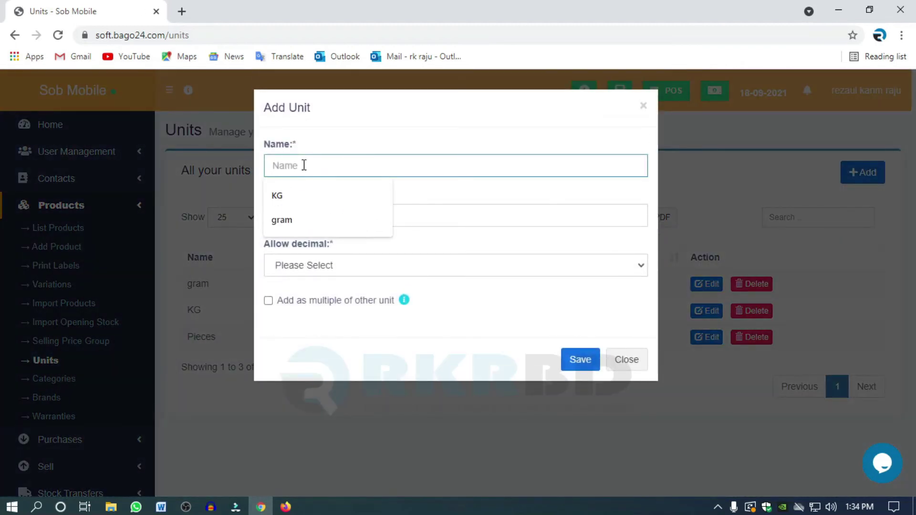
text(Carto)
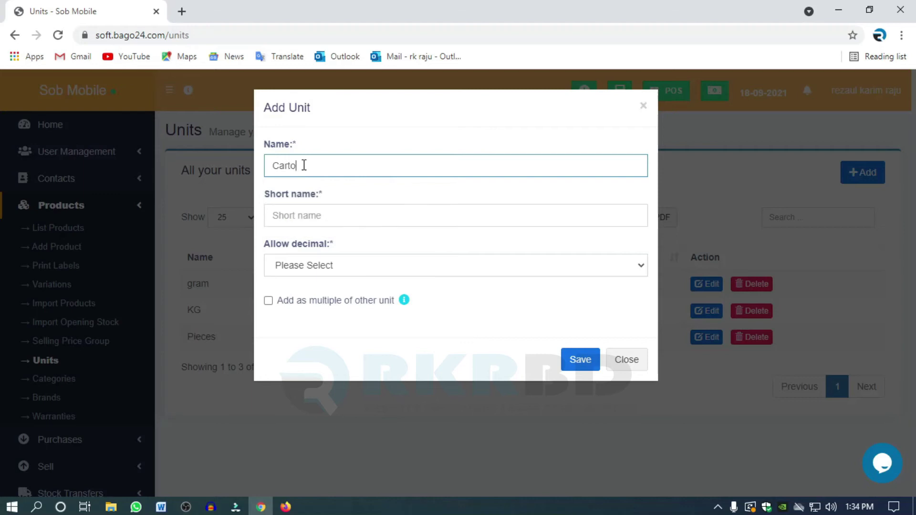
text(on)
drag(364, 164, 155, 165)
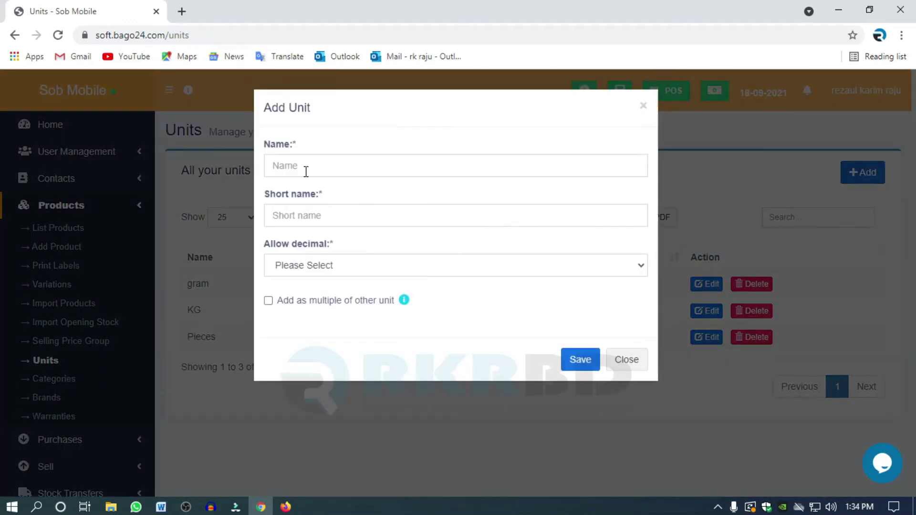
Step: Name the new unit Carton, reuse Carton as its short name, set Allow decimal to No and save it
click(306, 171)
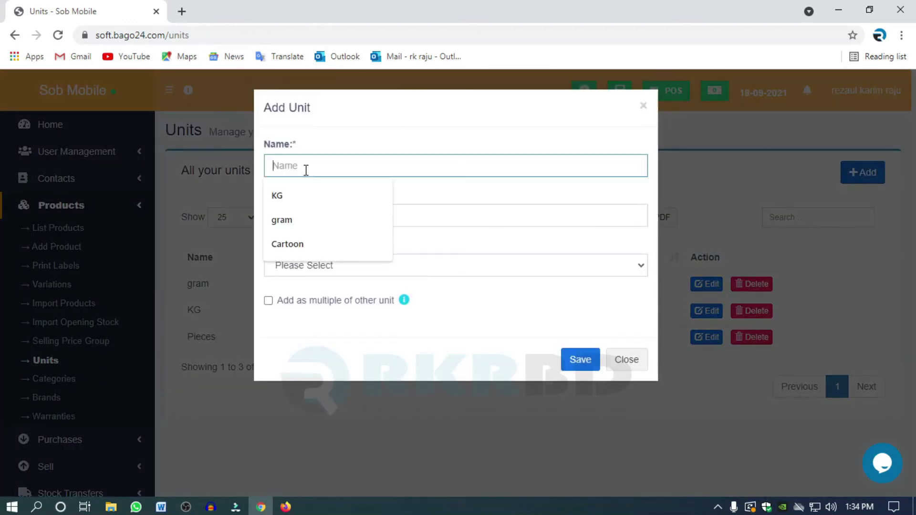
text(Carton)
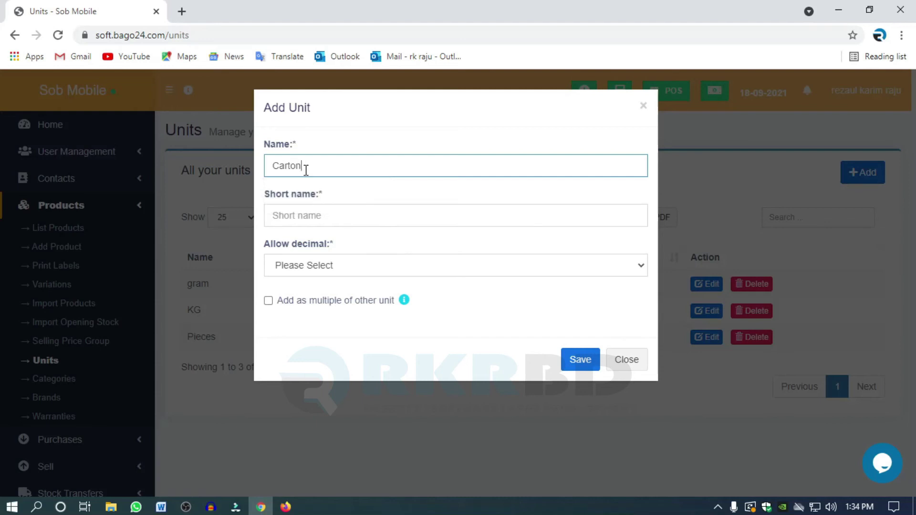
drag(331, 166, 261, 167)
click(333, 219)
key(ctrl+v)
click(350, 268)
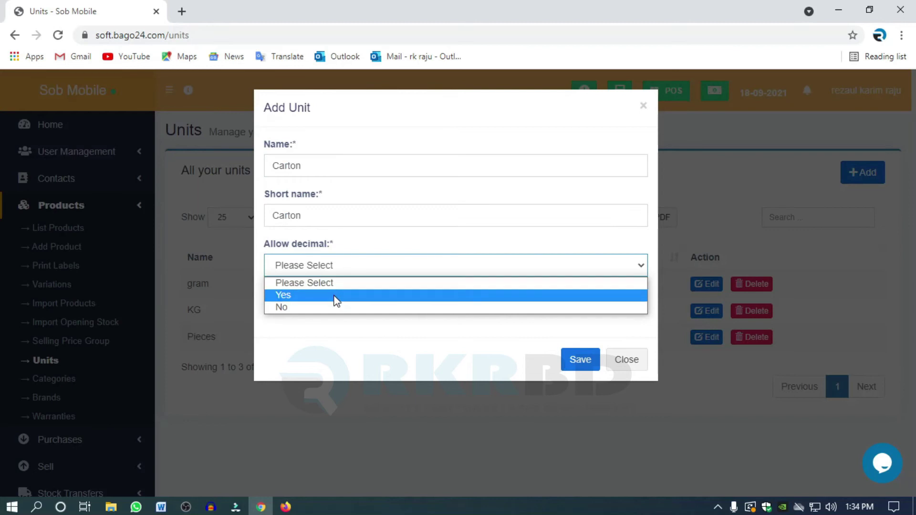
click(325, 306)
click(590, 368)
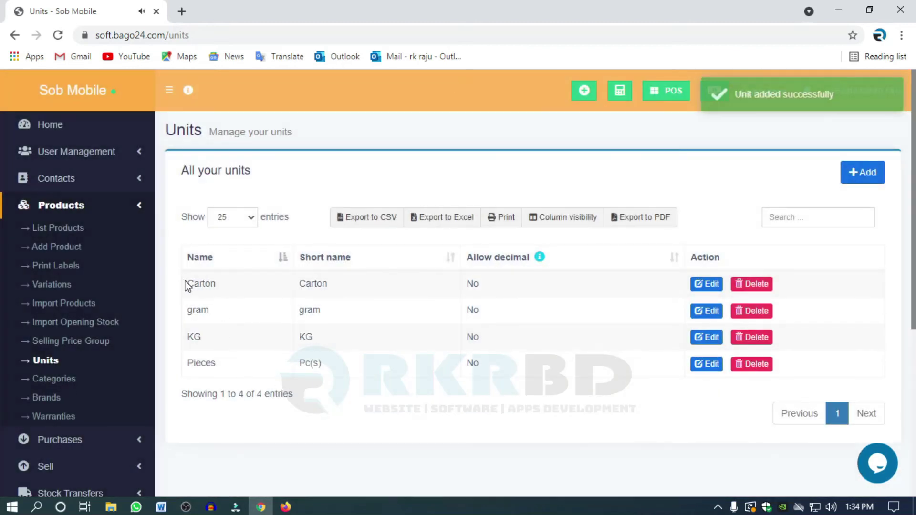
mouse_move(185, 285)
mouse_down()
mouse_move(485, 307)
mouse_move(577, 367)
mouse_move(77, 324)
mouse_move(186, 296)
mouse_up()
click(571, 376)
click(251, 326)
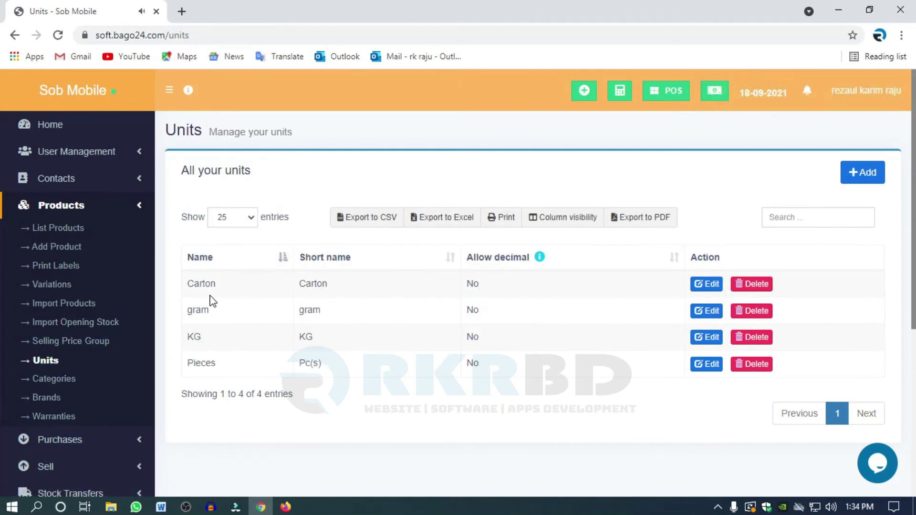
drag(201, 285, 511, 374)
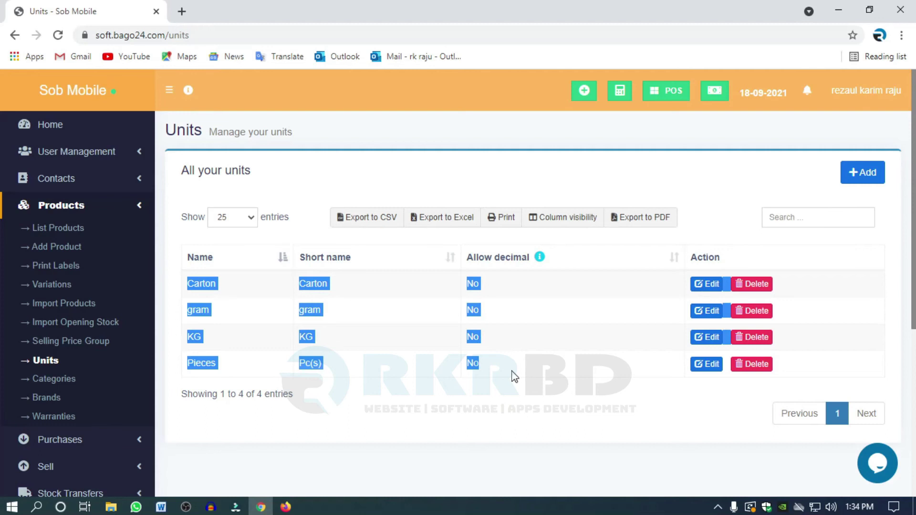
click(524, 380)
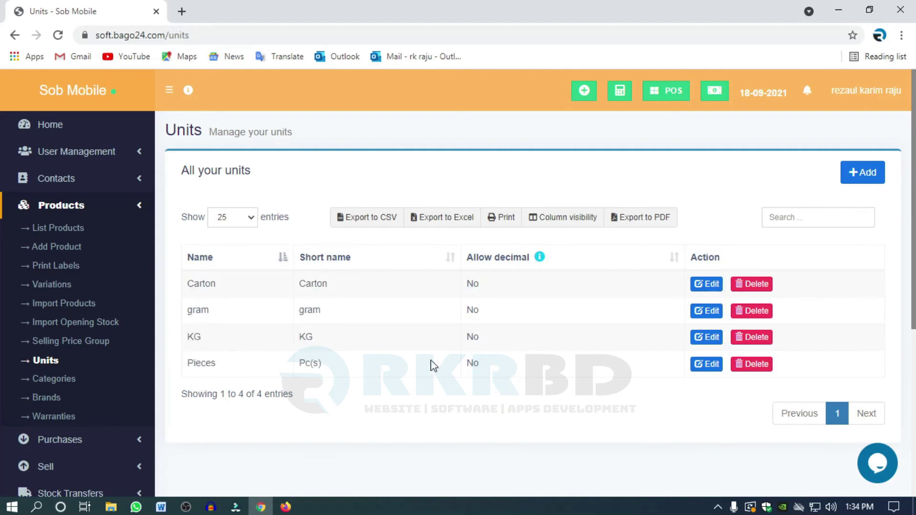
Step: Add and save a unit named Ton with short name Ton and Allow decimal set to No
click(857, 180)
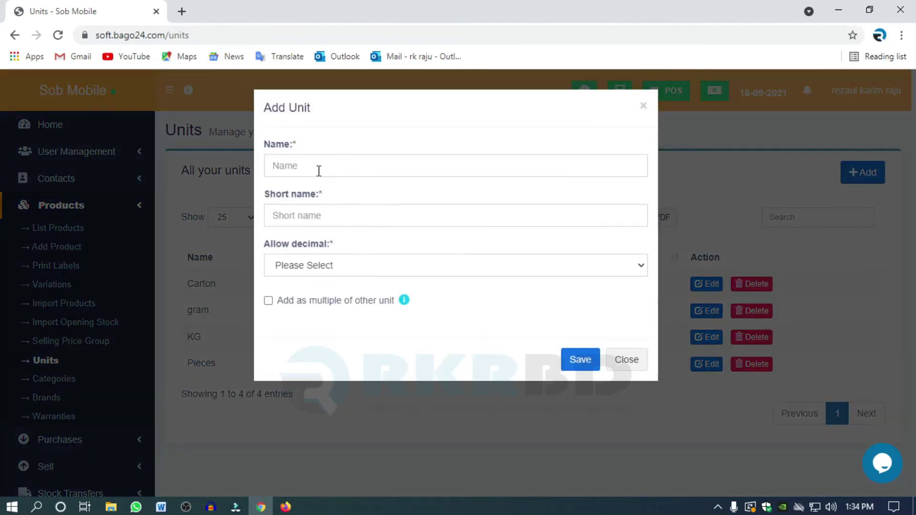
click(319, 171)
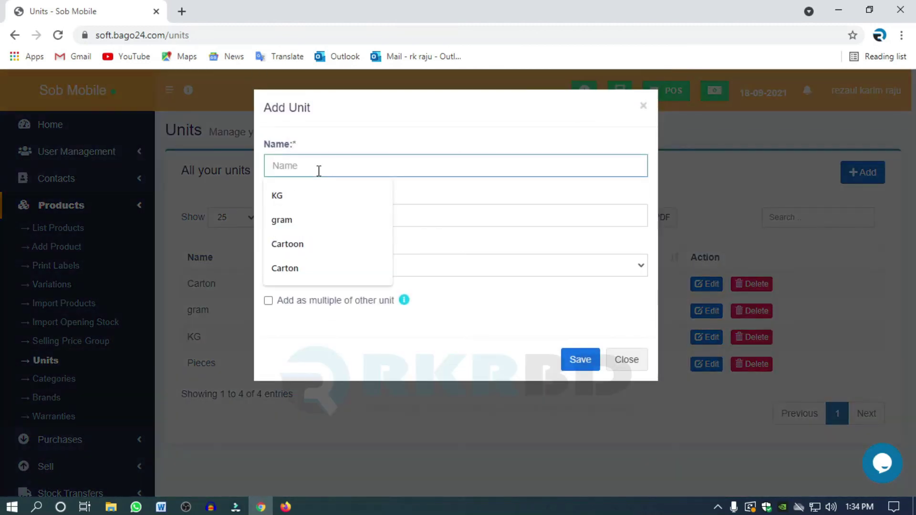
text(ton)
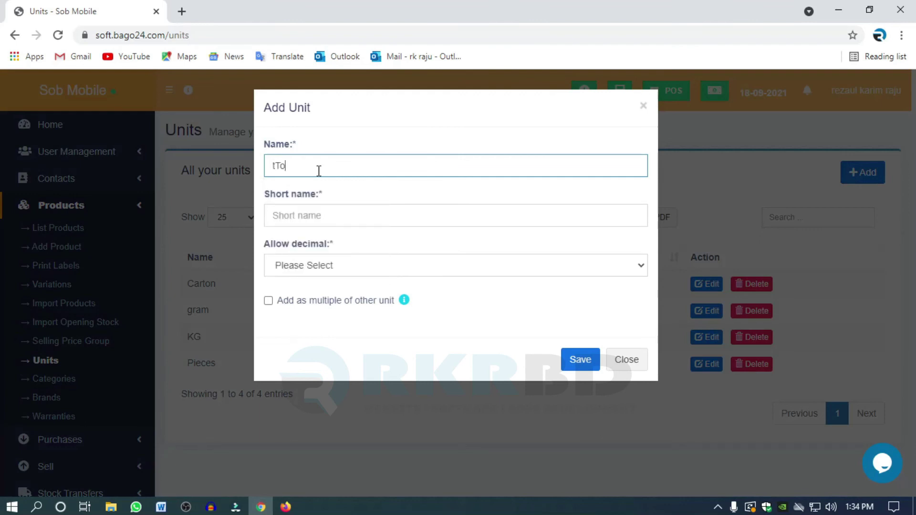
key(BackSpace)
key(BackSpace)
key(BackSpace)
text(To)
click(594, 365)
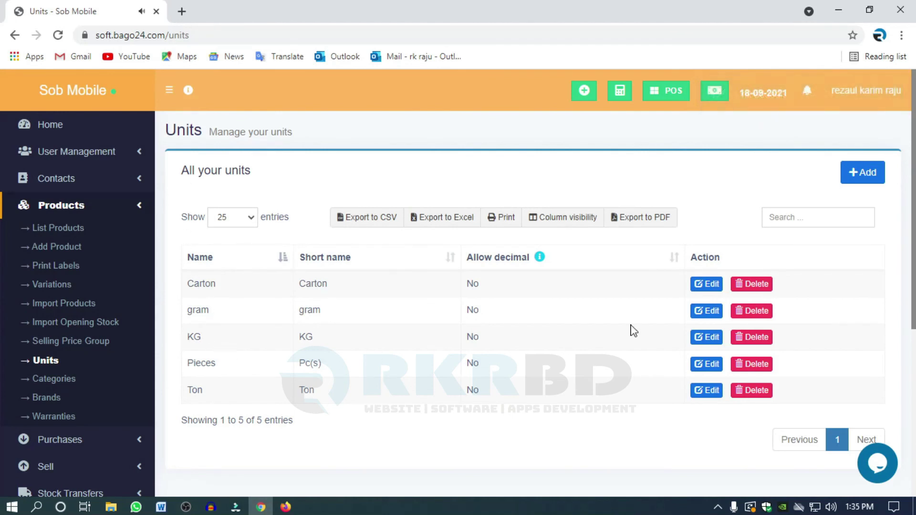
Step: View the editable details of the Carton unit and close them without updating
click(710, 286)
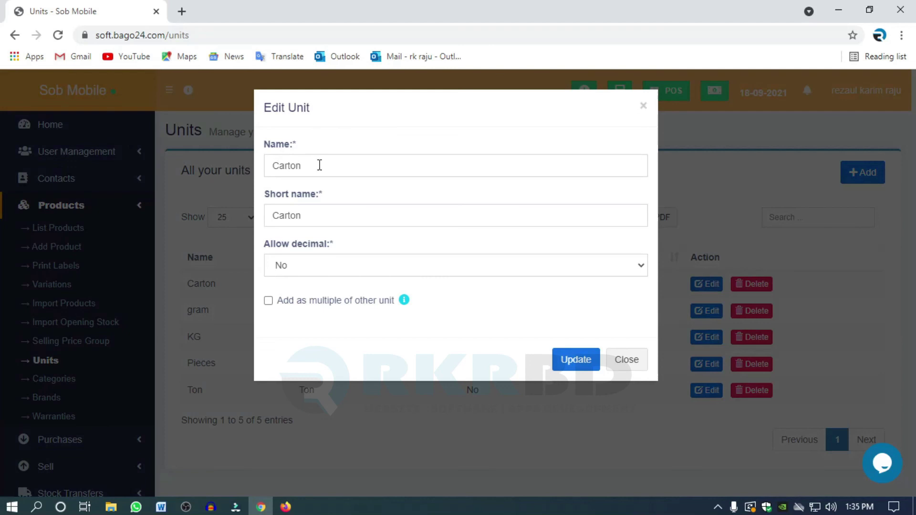
click(627, 363)
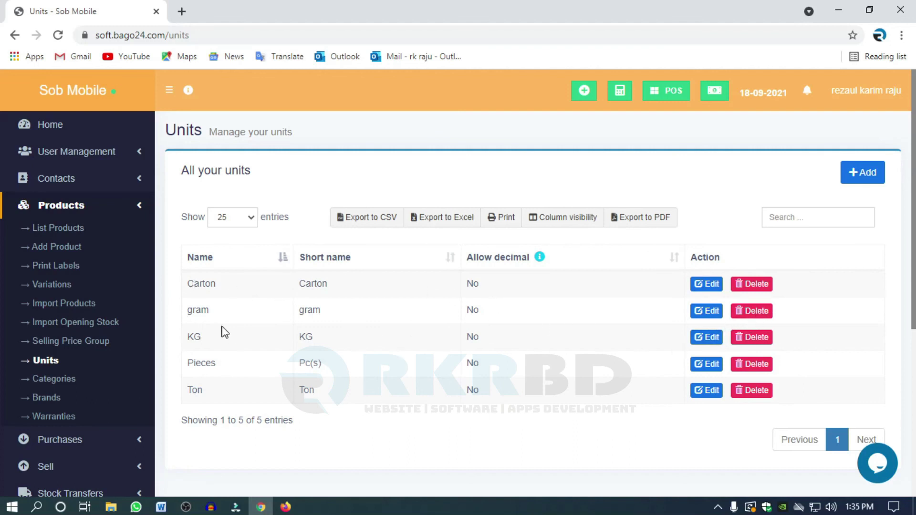
Step: Delete the KG unit from the units list and confirm the deletion
click(756, 337)
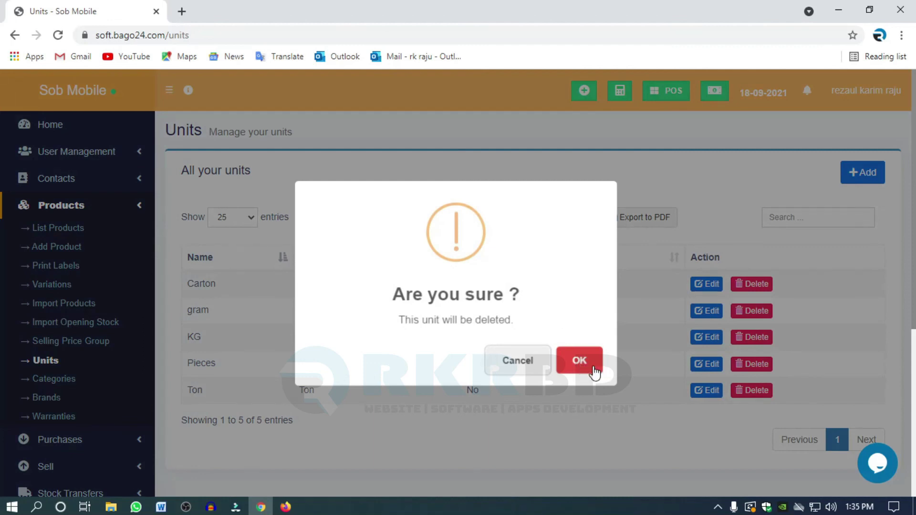
click(580, 365)
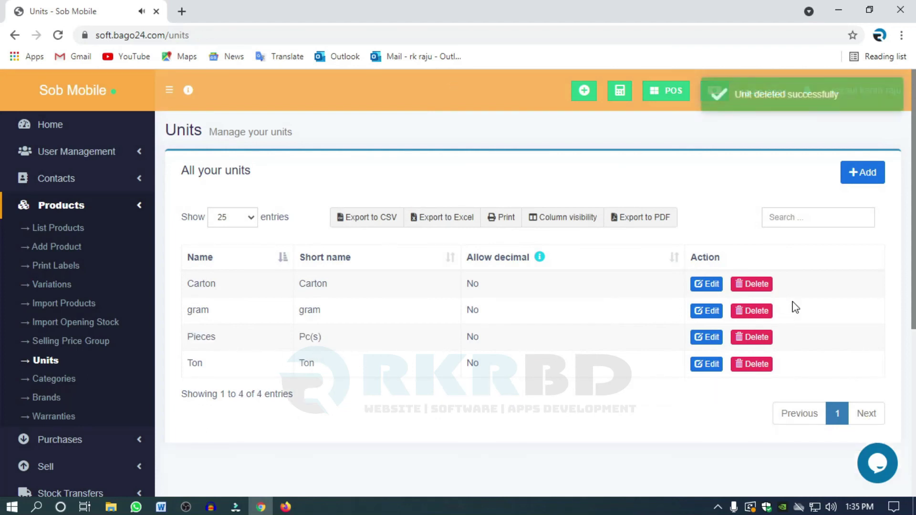
drag(170, 125, 838, 384)
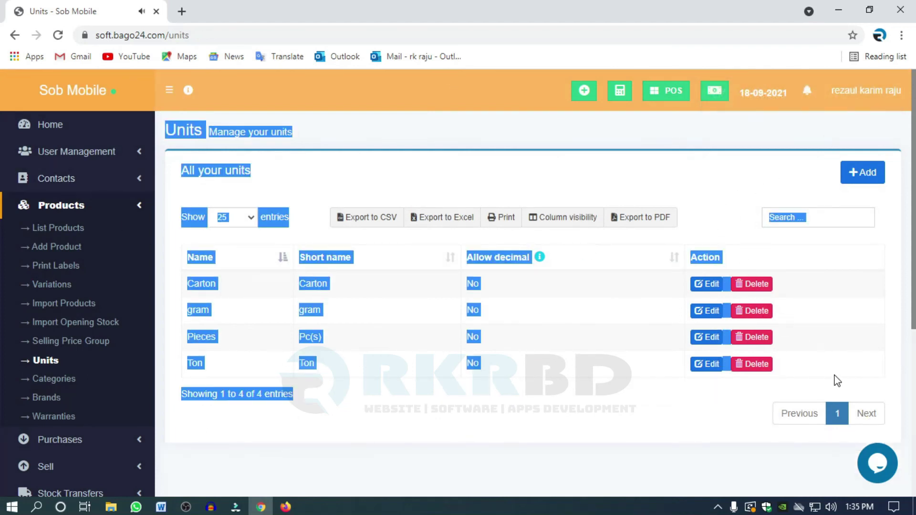
click(837, 381)
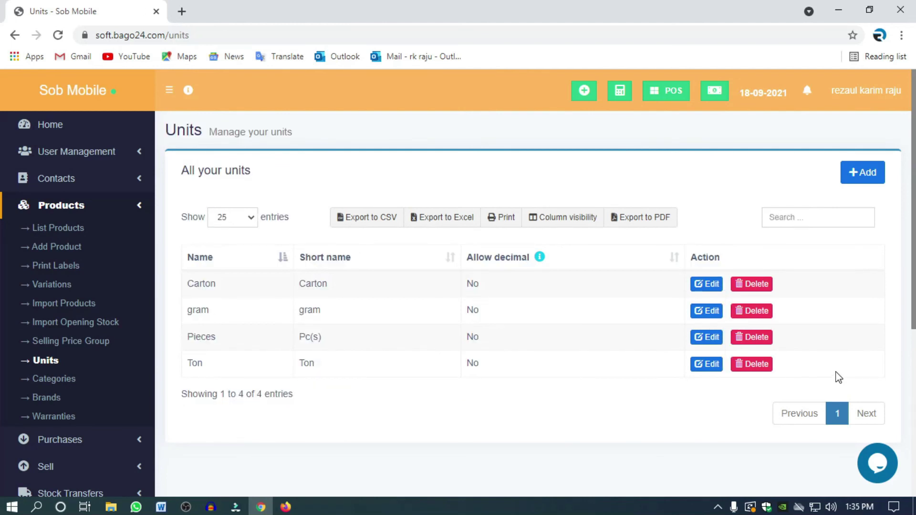